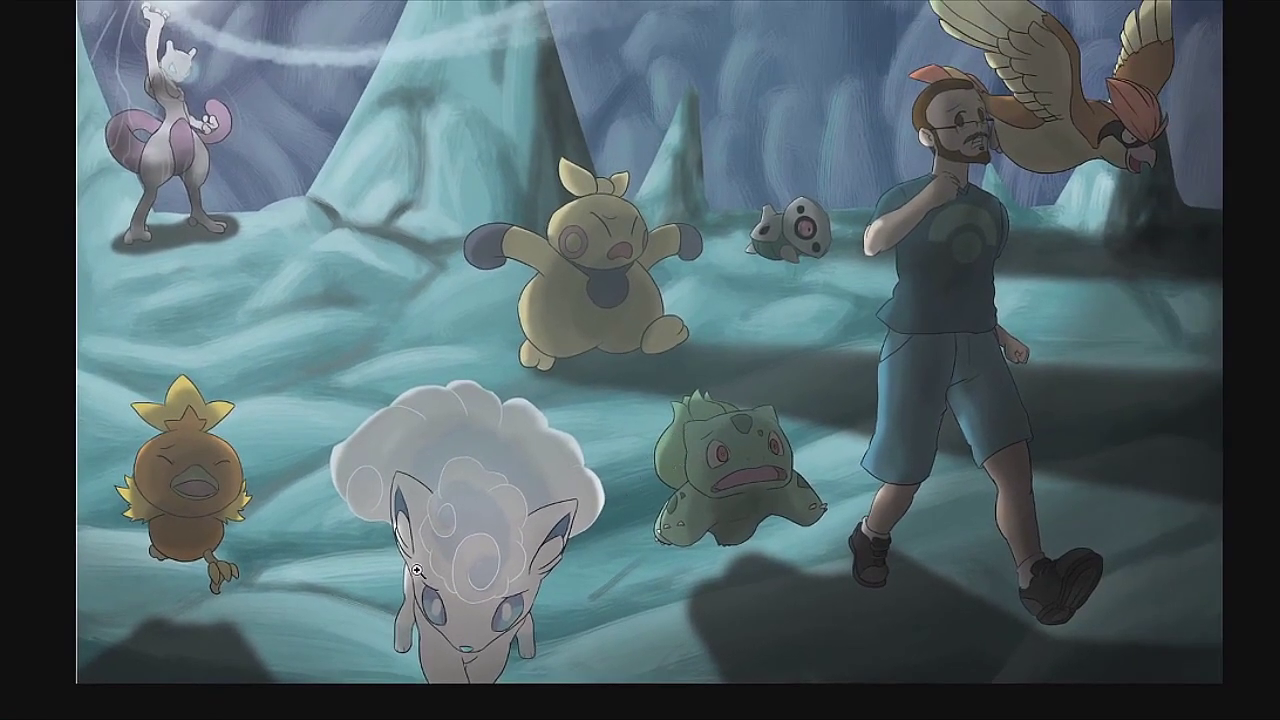
Examine the finished cave painting up close, covering its characters, lighting, shadows and overall composition
drag(700, 400, 521, 532)
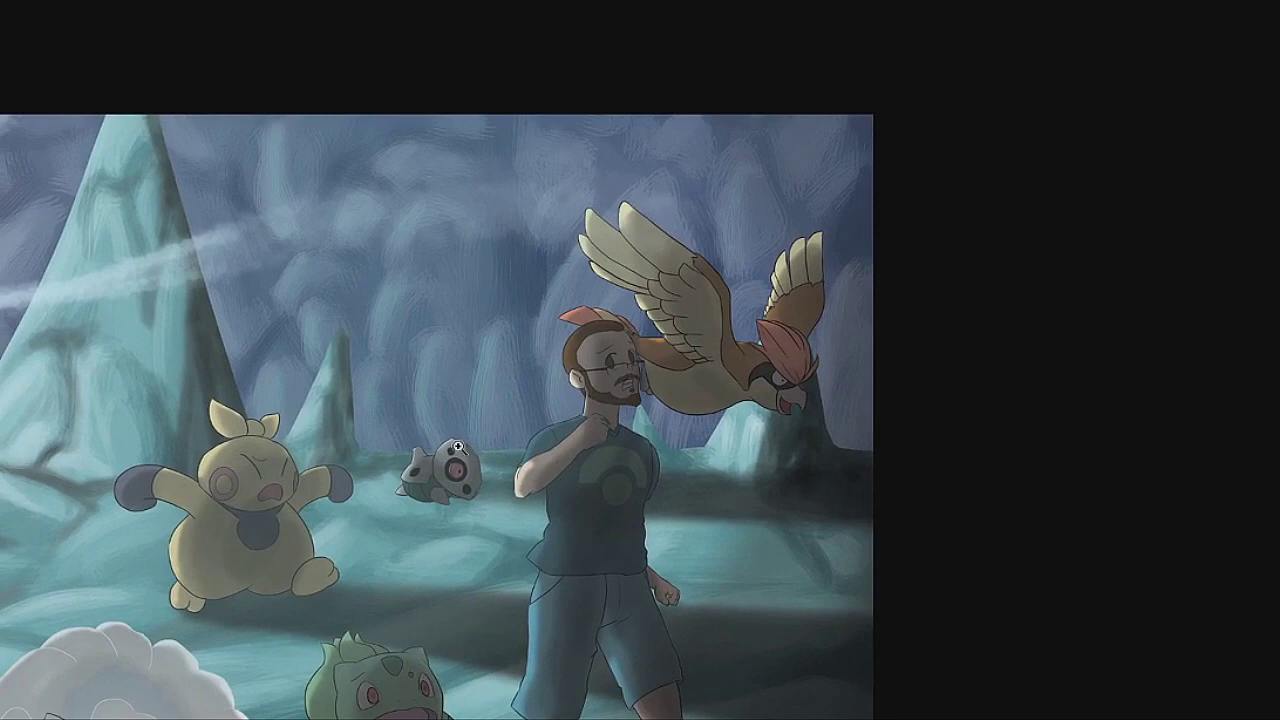
drag(783, 388, 836, 393)
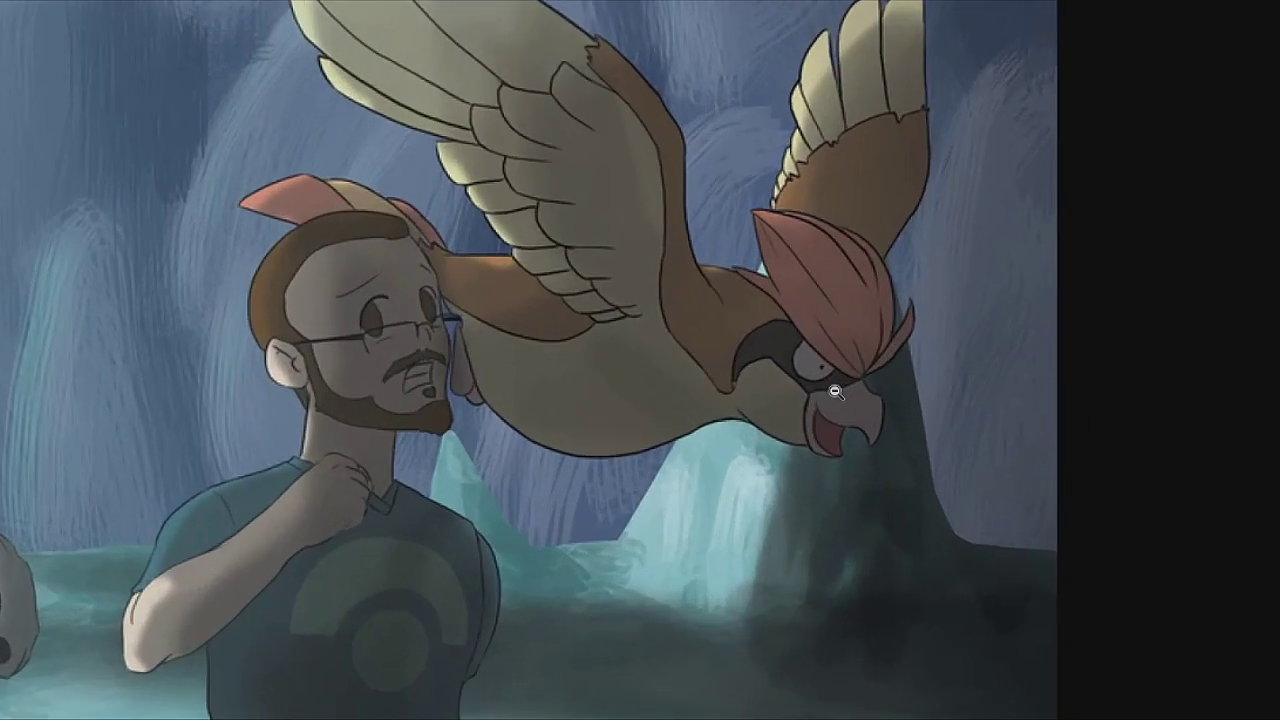
drag(836, 393, 608, 417)
drag(503, 423, 532, 405)
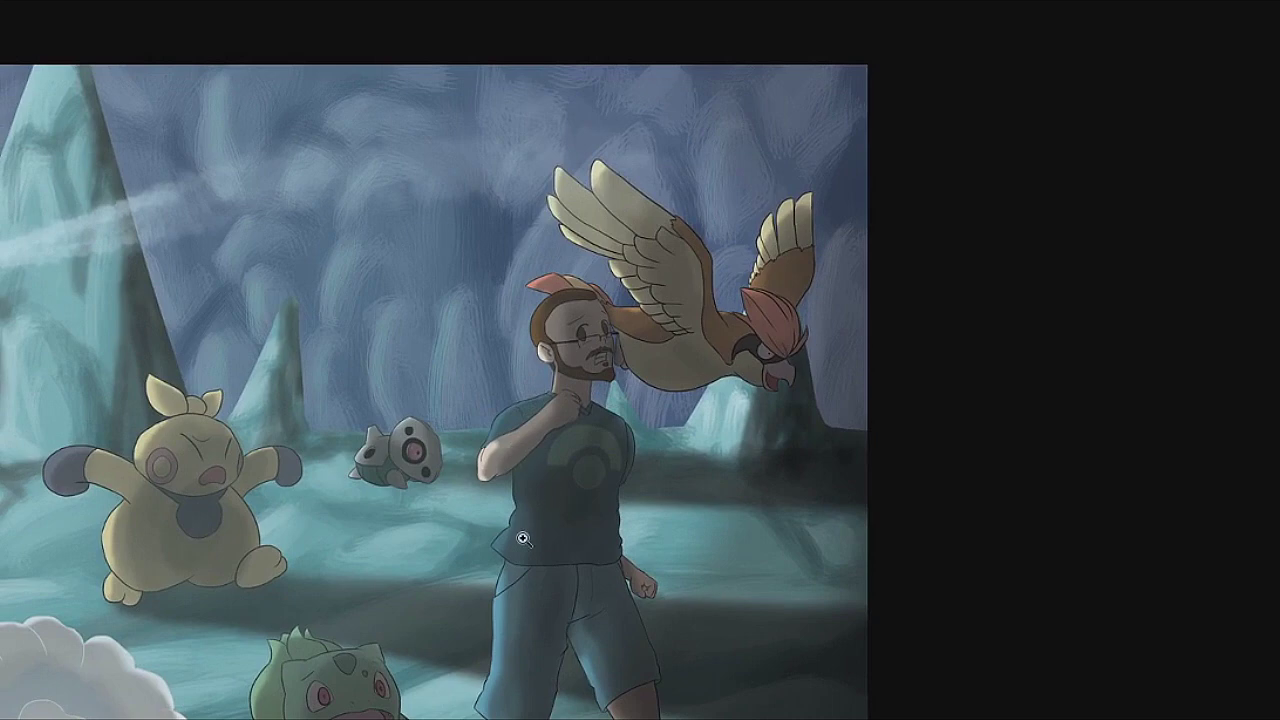
drag(557, 511, 623, 346)
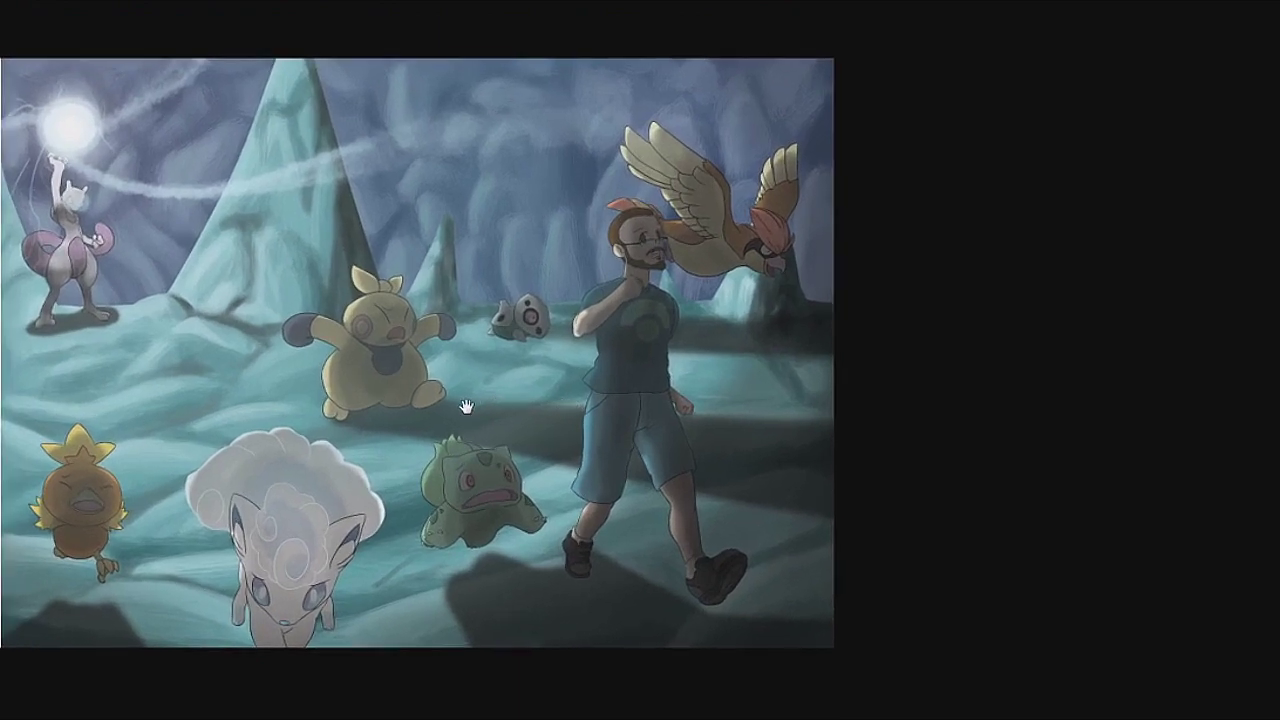
drag(463, 409, 643, 403)
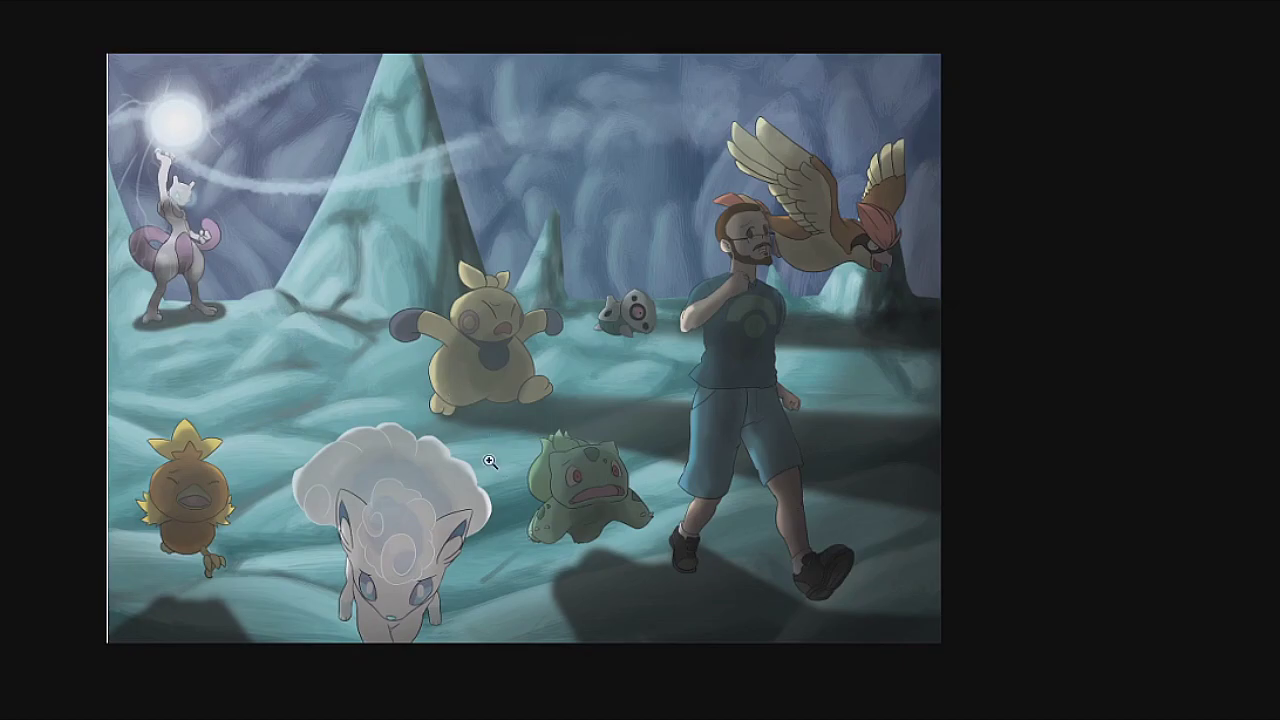
drag(343, 410, 740, 474)
drag(636, 410, 617, 403)
drag(588, 215, 517, 420)
drag(582, 275, 707, 375)
drag(731, 209, 606, 474)
drag(683, 298, 748, 383)
mouse_move(780, 423)
mouse_down()
mouse_move(443, 366)
mouse_move(780, 406)
mouse_move(538, 325)
mouse_move(694, 383)
mouse_move(669, 434)
mouse_move(574, 446)
mouse_move(606, 452)
mouse_move(540, 405)
mouse_move(591, 417)
mouse_move(620, 401)
mouse_move(641, 421)
mouse_up()
alt+click(641, 421)
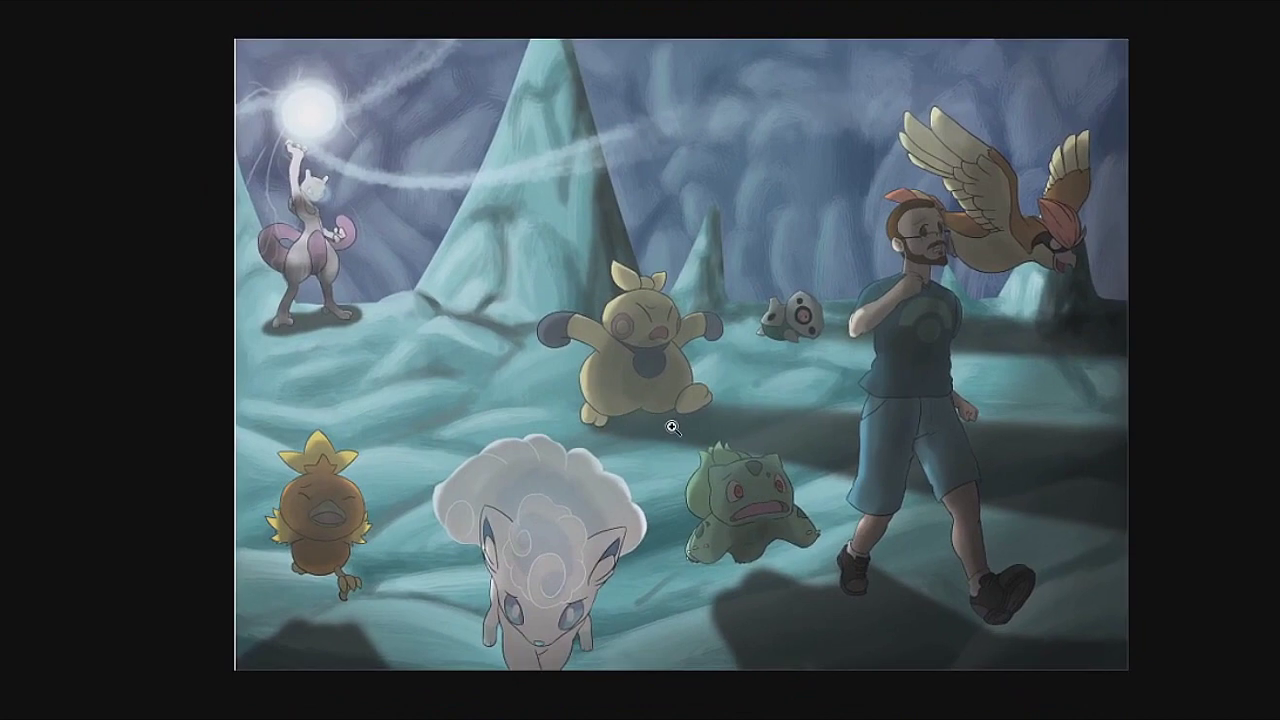
Switch to the TUEIO.psd document and hide the rabbit reference photo layer
key(f)
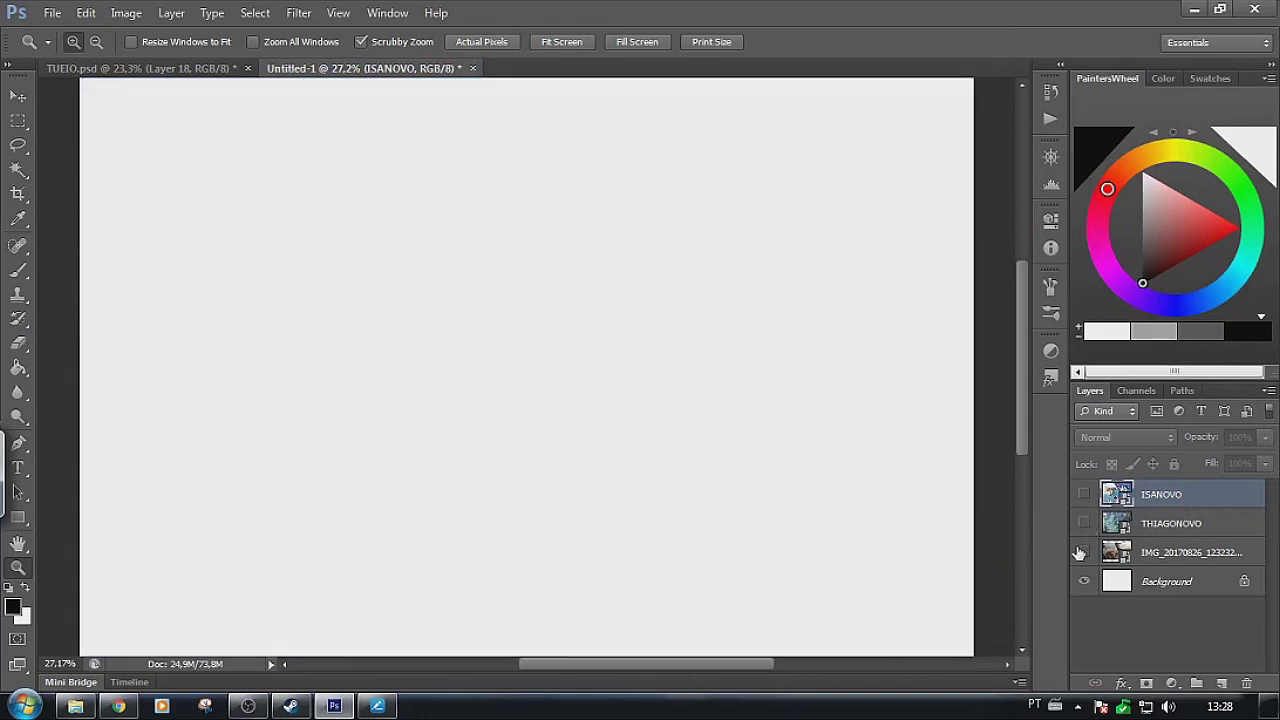
click(182, 69)
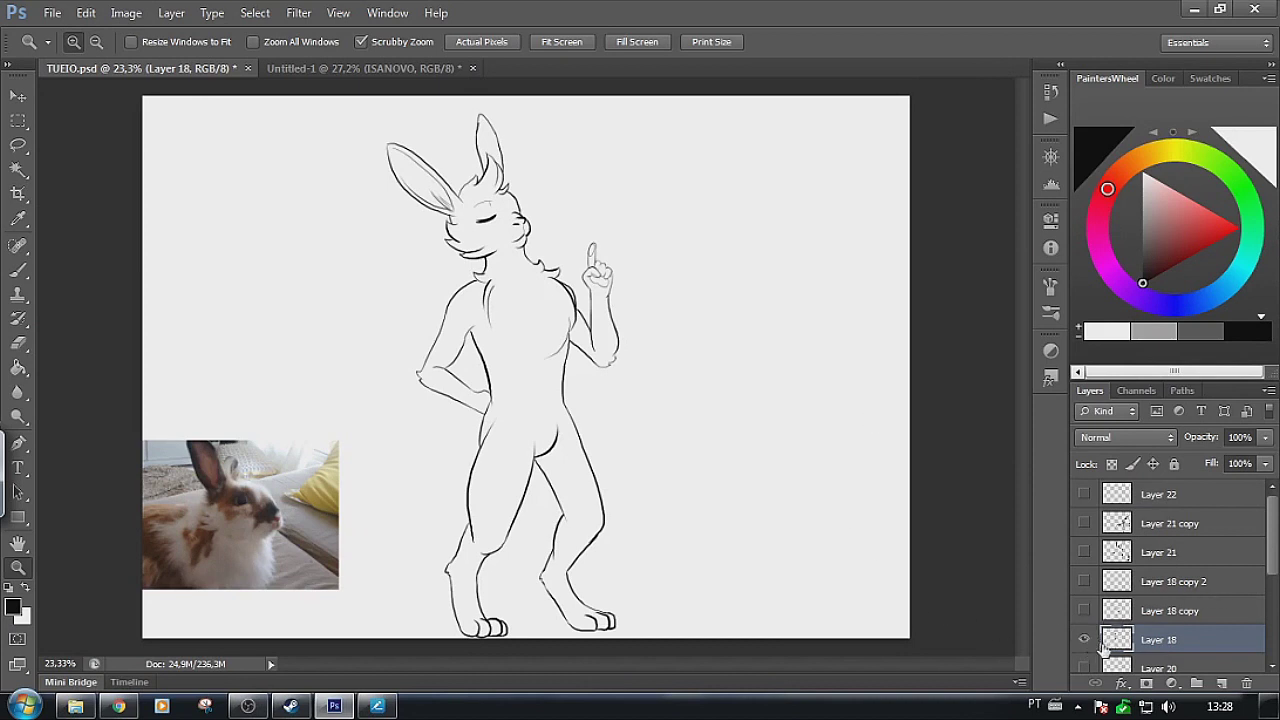
click(1180, 611)
scroll(1257, 625, down, 5)
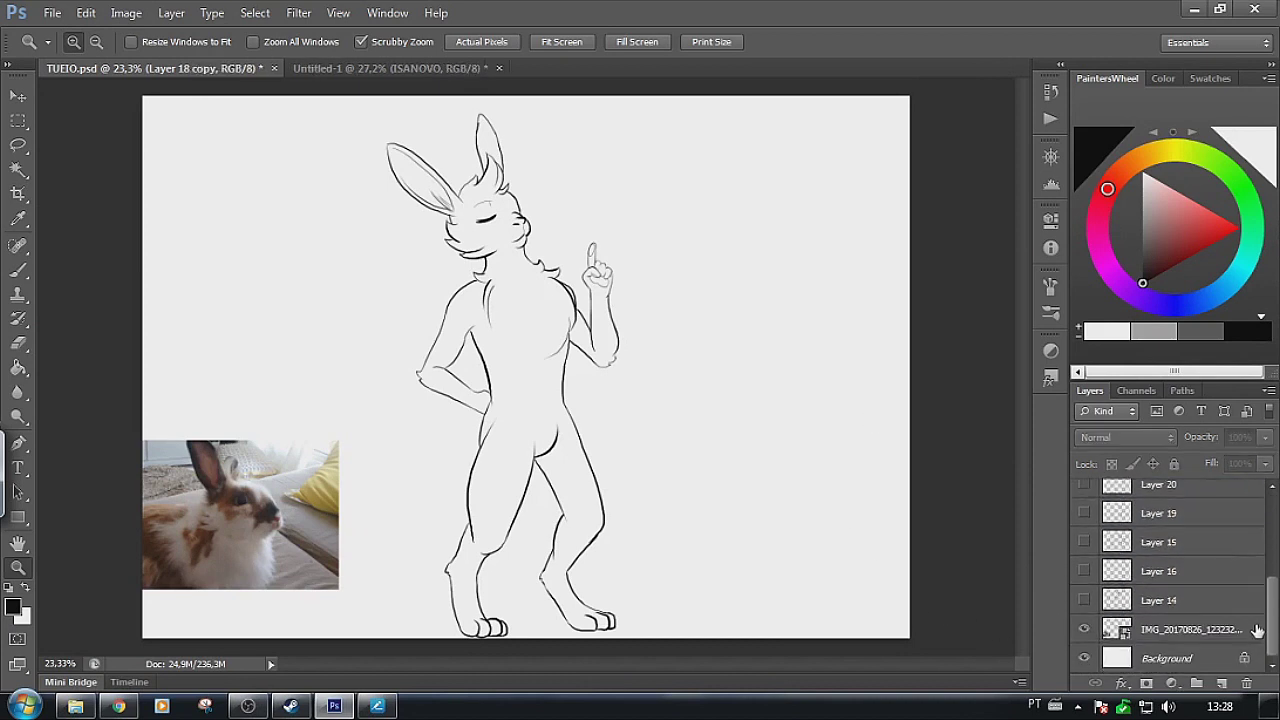
click(1084, 628)
Show Layer 18 copy and Layer 18 copy 2, and spread the three rabbit line drawings side by side across the canvas
drag(1272, 618, 1277, 548)
drag(1084, 577, 1084, 547)
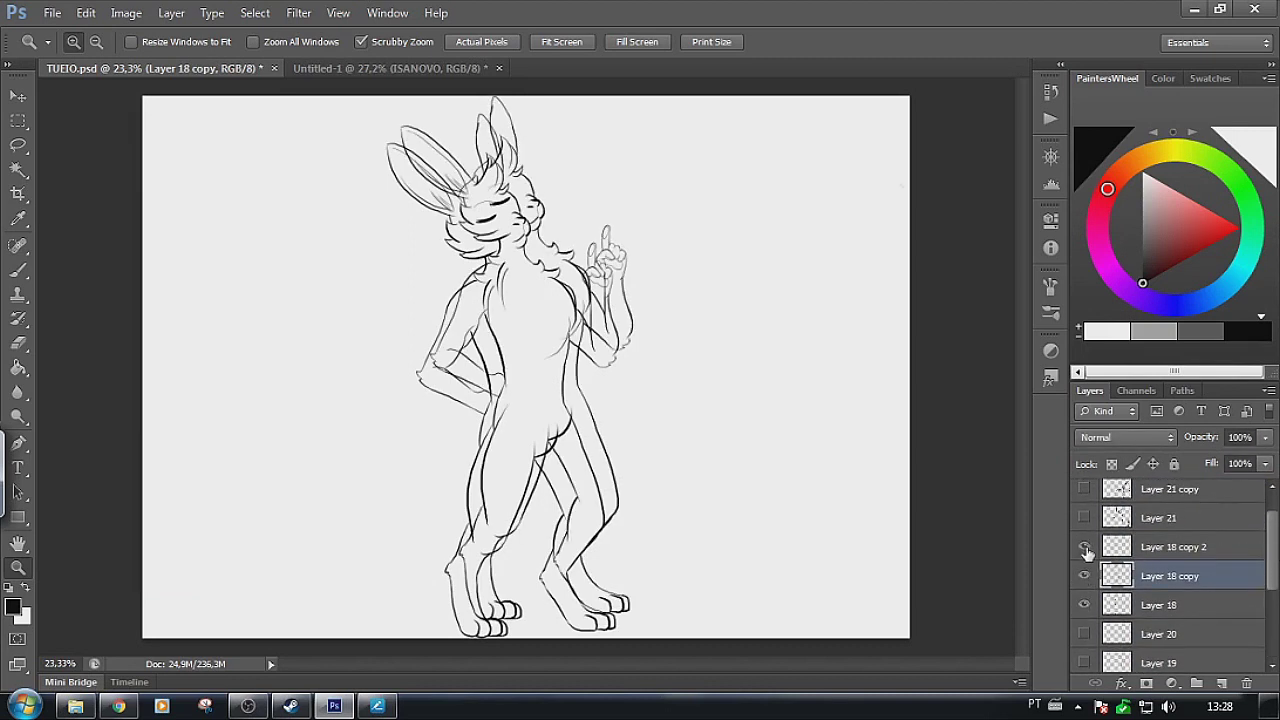
click(1152, 606)
click(1158, 550)
key(v)
mouse_move(822, 475)
mouse_down()
mouse_move(617, 443)
mouse_move(576, 452)
mouse_up()
click(1140, 603)
drag(640, 477, 394, 462)
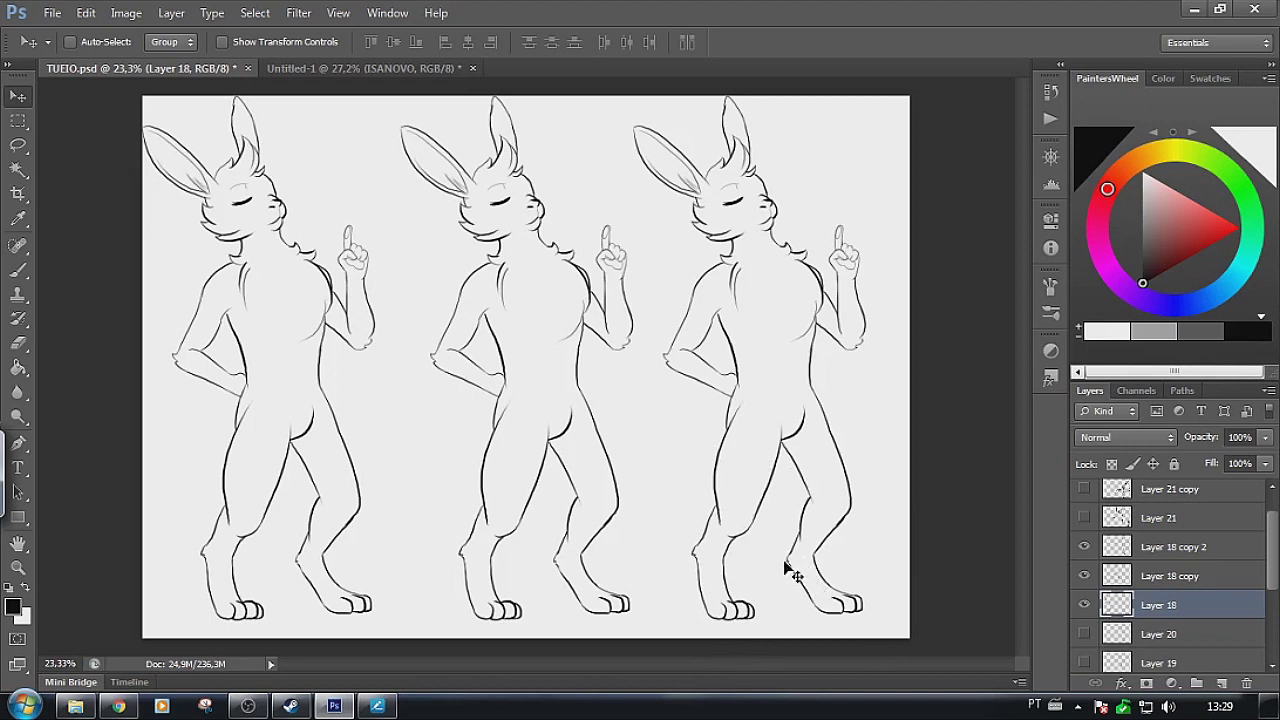
Circle the heel and then the foot of the far-right rabbit with a size 15 brush, undoing each mark
key(b)
drag(786, 532, 772, 537)
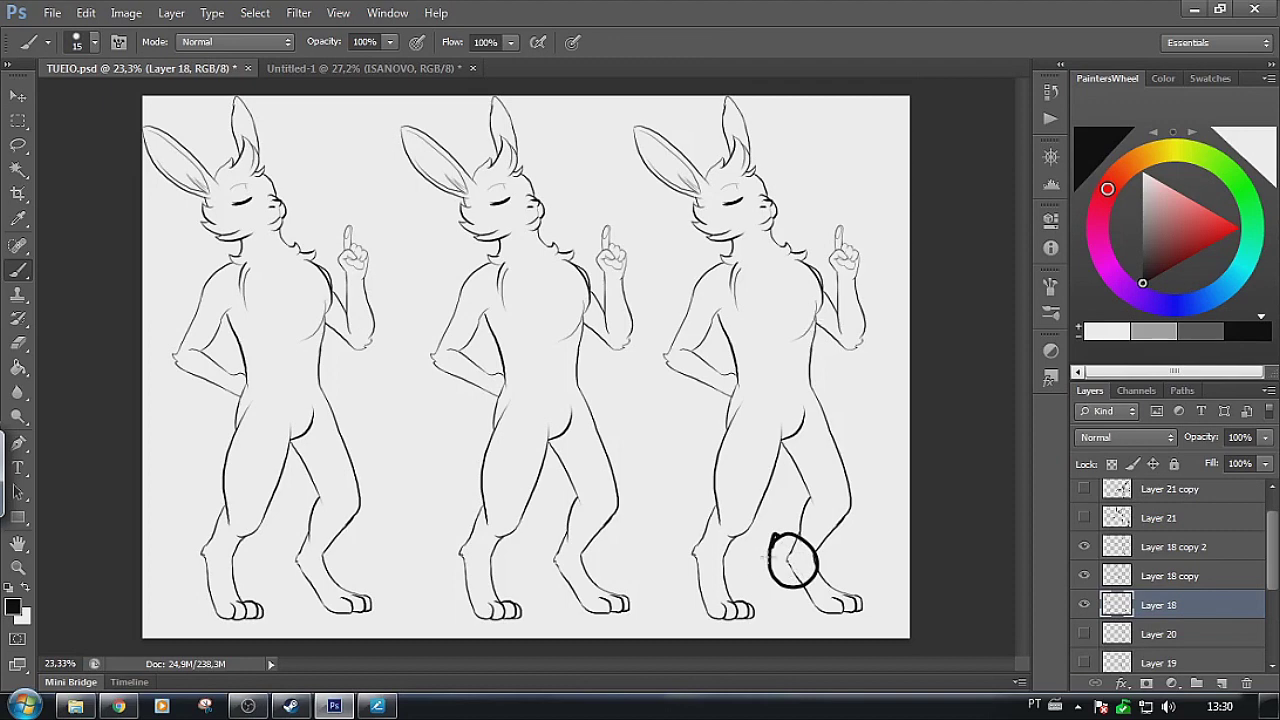
key(ctrl+z)
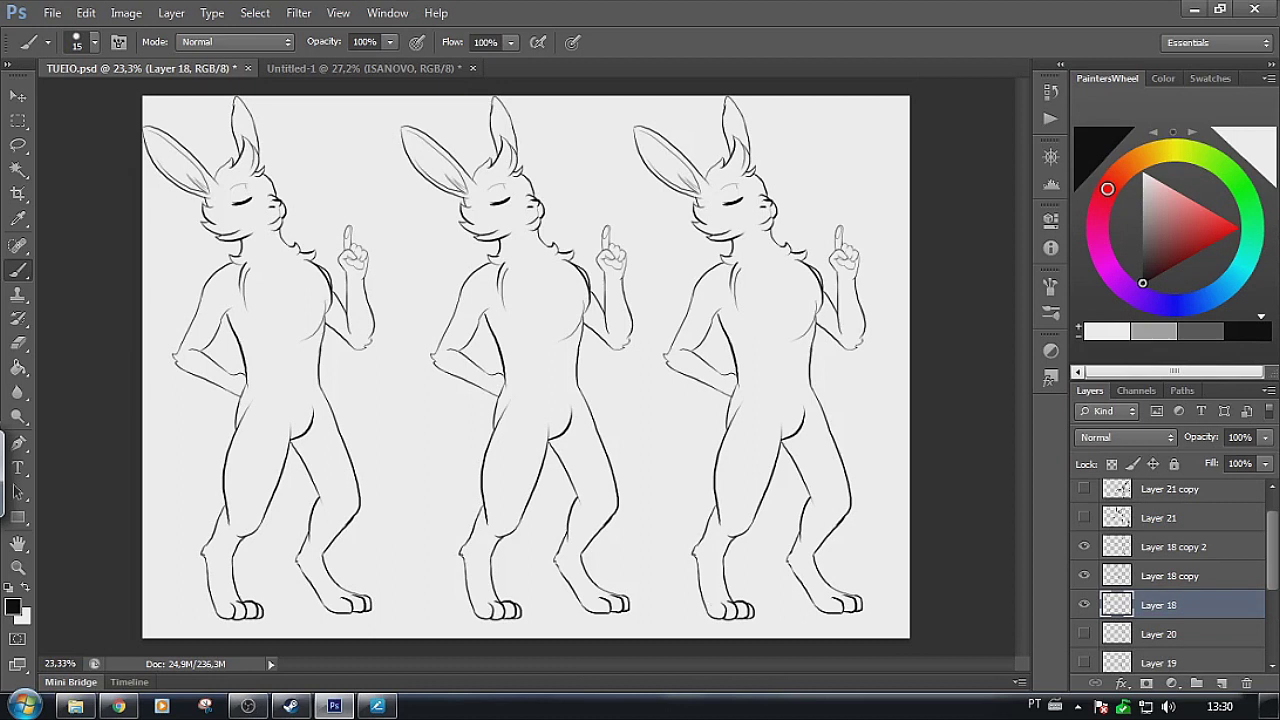
mouse_move(856, 572)
mouse_down()
mouse_move(806, 609)
mouse_move(805, 575)
mouse_up()
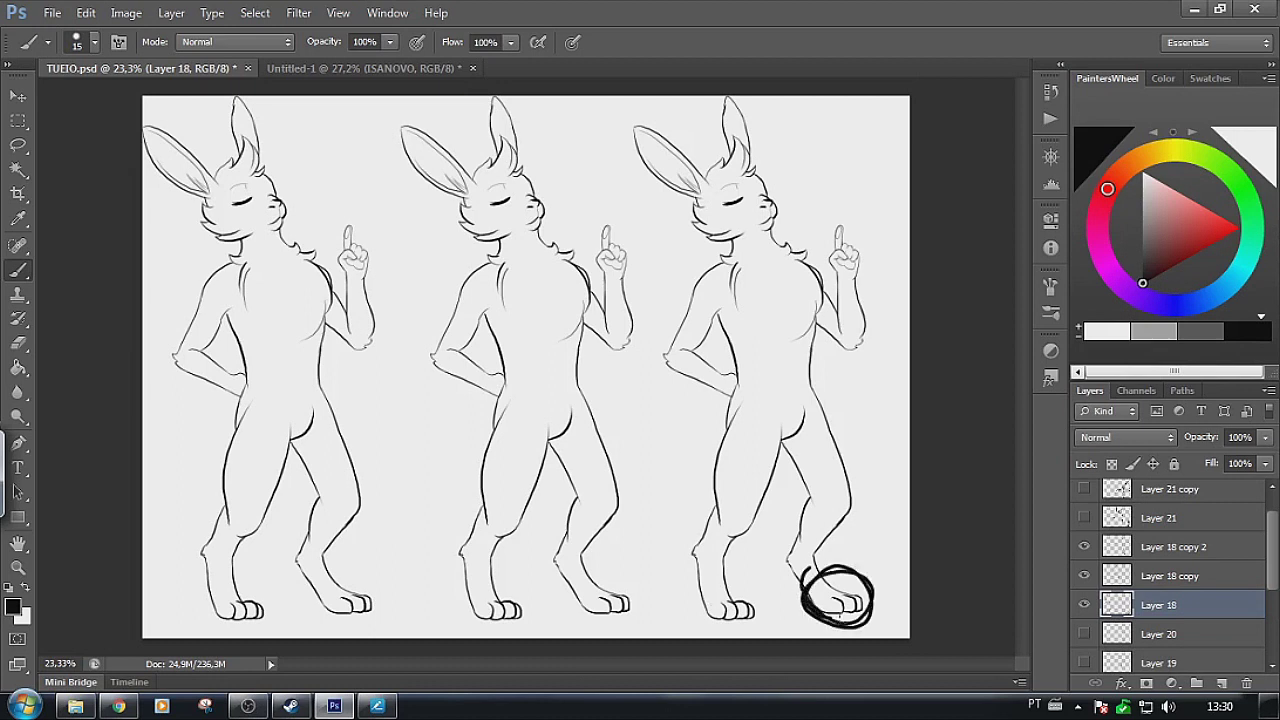
key(ctrl+z)
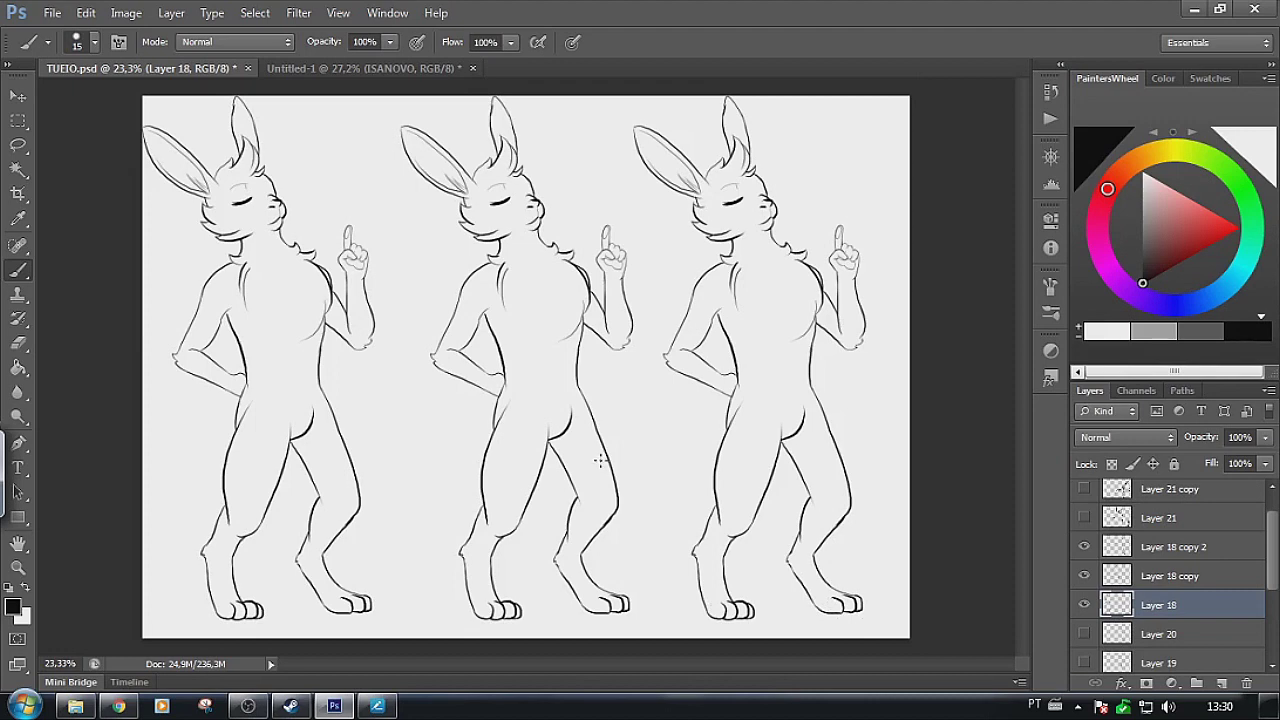
Hide Layer 18 copy and Layer 18 copy 2, leaving only the Layer 18 rabbit drawing
drag(1084, 547, 1084, 576)
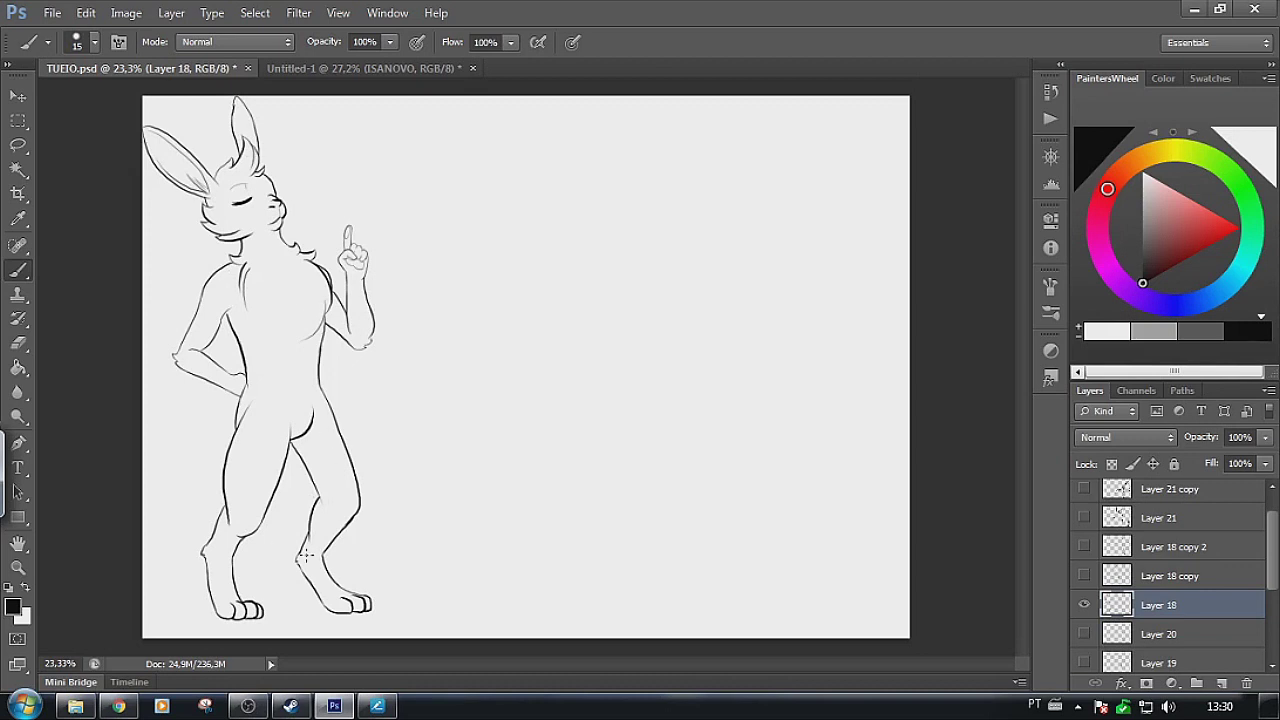
Try short diagonal brush strokes across the remaining rabbit's thigh and knee, undoing each one
drag(284, 453, 320, 497)
key(ctrl+z)
drag(283, 473, 336, 530)
key(ctrl+z)
drag(280, 453, 340, 510)
key(ctrl+z)
Draw three long diagonal lines beside the rabbit at brush size 15, plus thinner curved lines at size 10
mouse_move(446, 503)
mouse_down()
mouse_move(560, 380)
mouse_move(700, 261)
mouse_up()
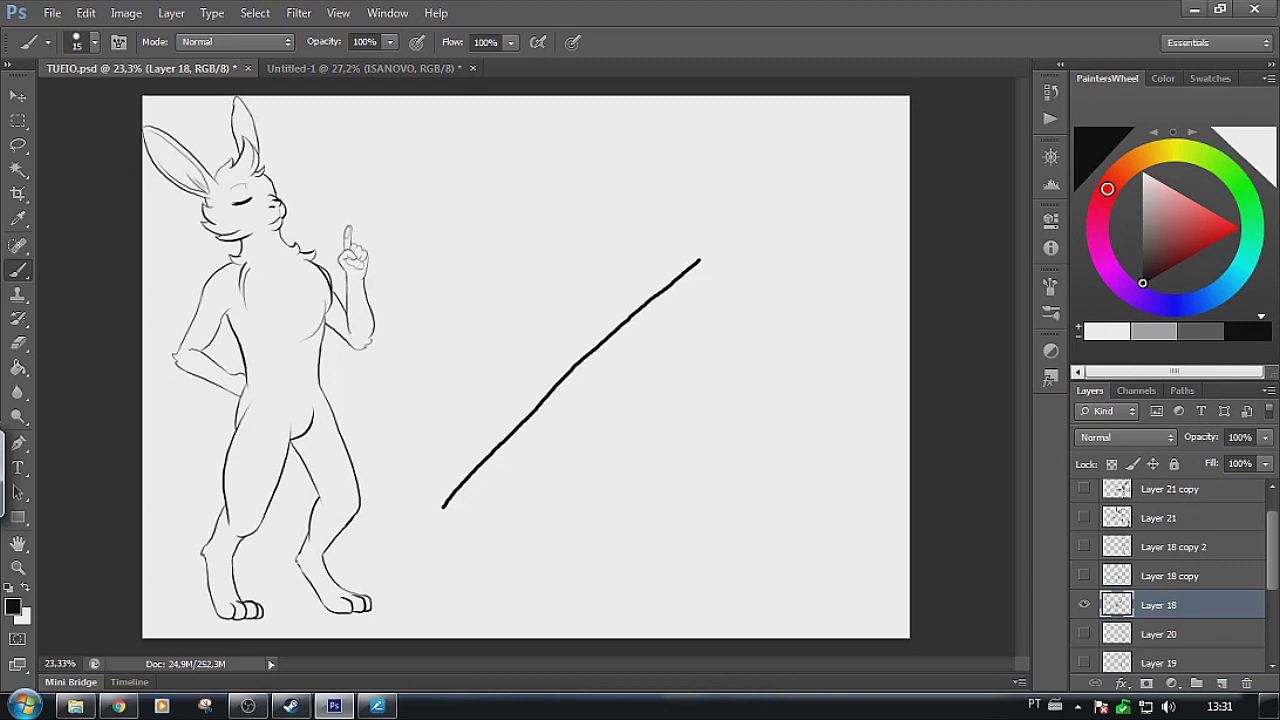
drag(481, 543, 785, 281)
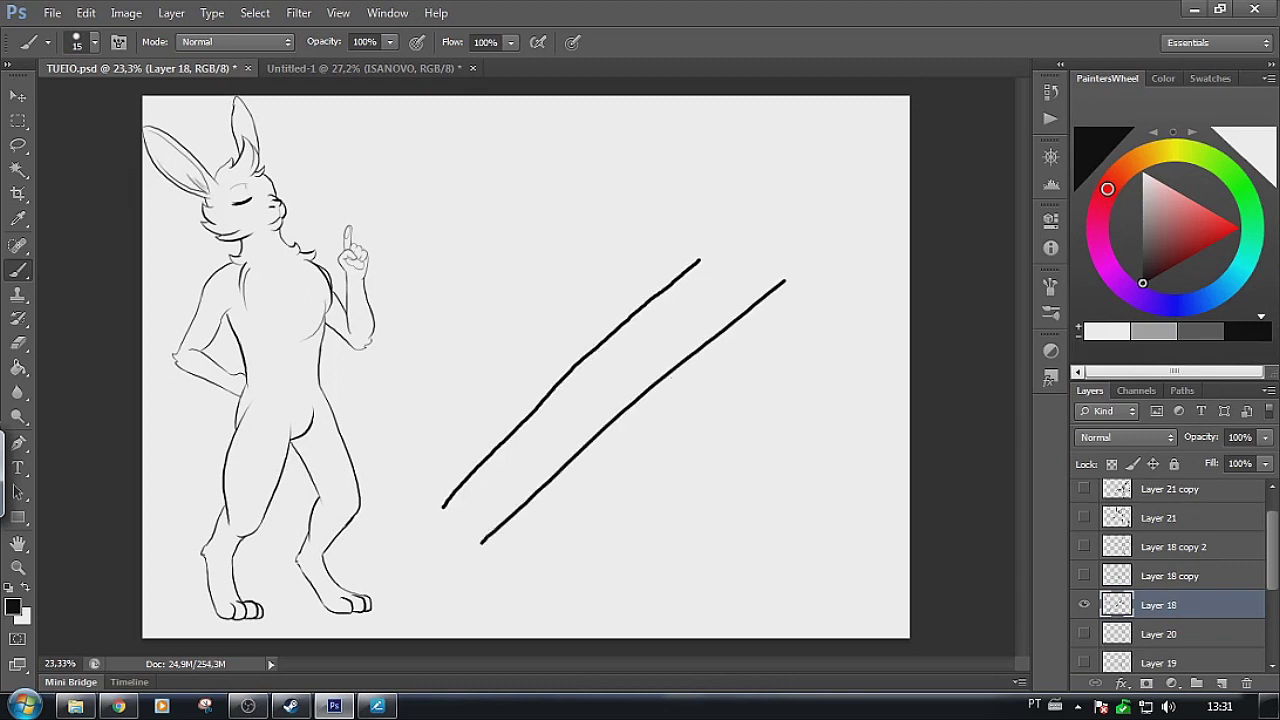
drag(541, 573, 968, 226)
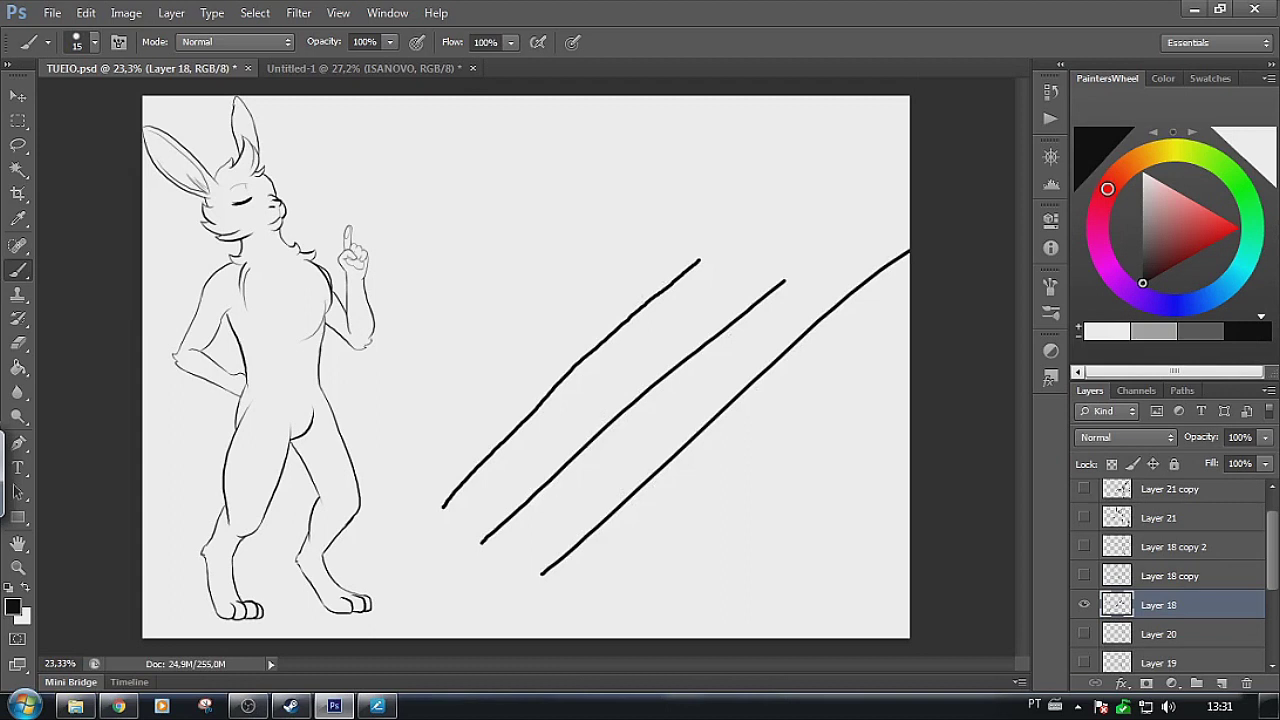
key(bracketleft)
mouse_move(526, 505)
mouse_down()
mouse_move(716, 307)
mouse_move(752, 240)
mouse_up()
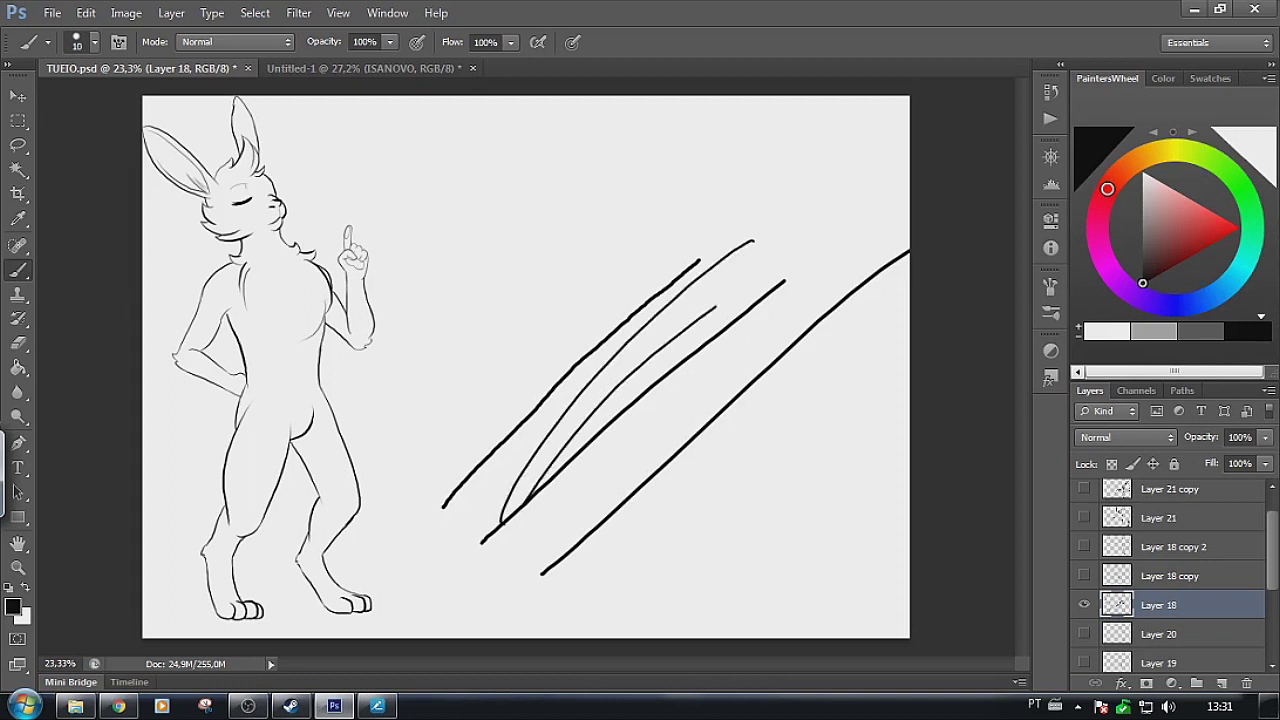
mouse_move(440, 425)
mouse_down()
mouse_move(559, 252)
mouse_move(771, 138)
mouse_up()
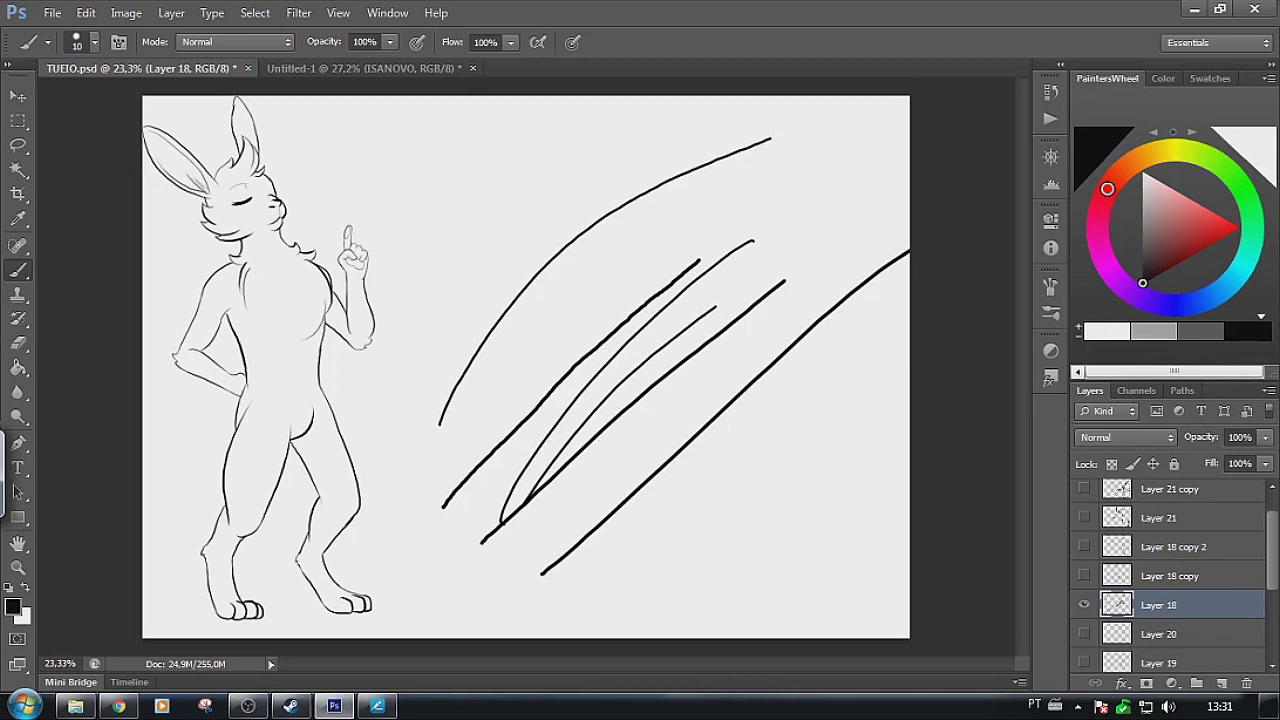
Draw a tiny open loop with a short curved stroke above it, between the outer arc and the diagonal lines
key(z)
mouse_move(523, 331)
mouse_down()
mouse_move(694, 286)
mouse_move(527, 440)
mouse_up()
key(b)
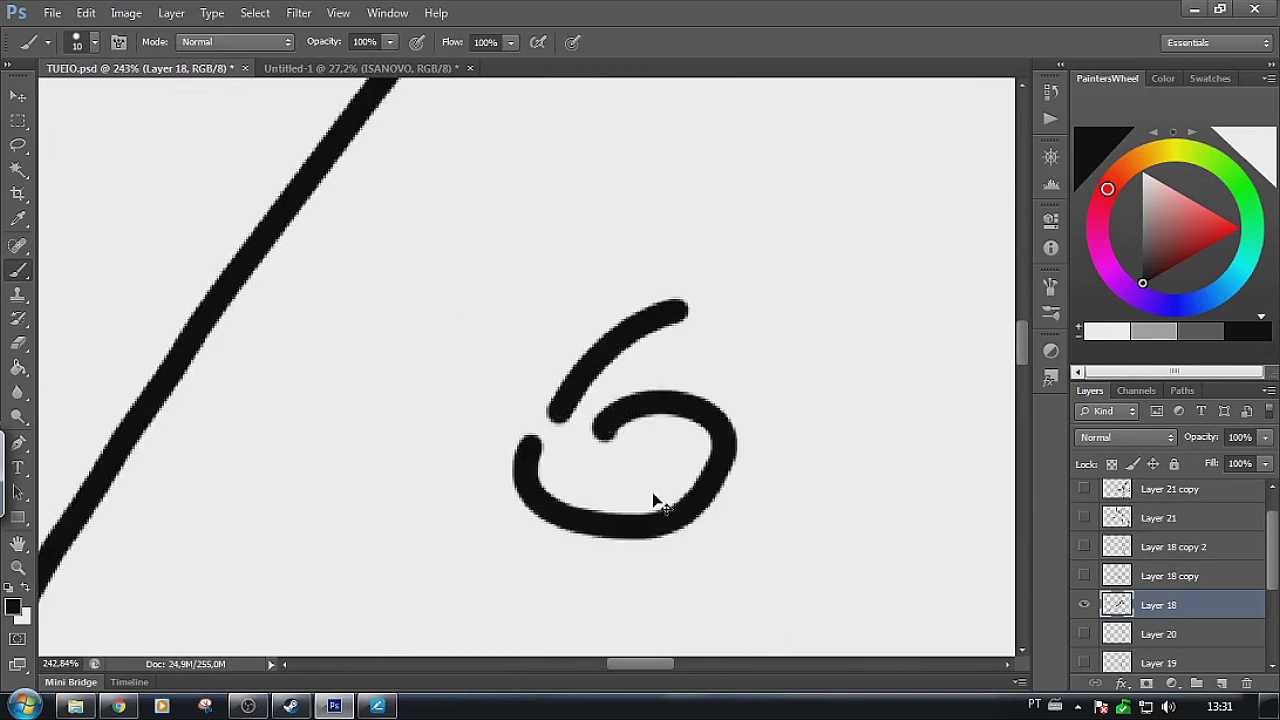
key(z)
drag(769, 469, 674, 494)
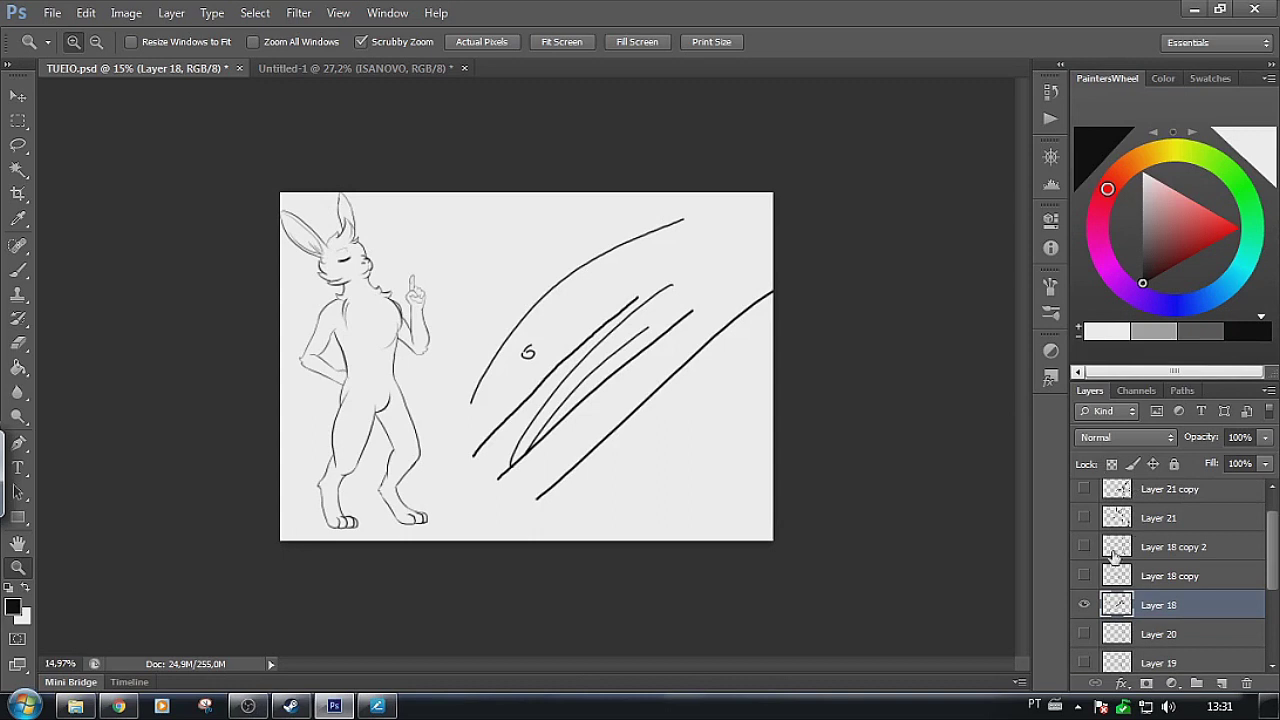
Erase all the test strokes beside the rabbit on Layer 18 with a size 800 eraser, and return to the Brush tool
click(1084, 605)
click(1084, 605)
key(e)
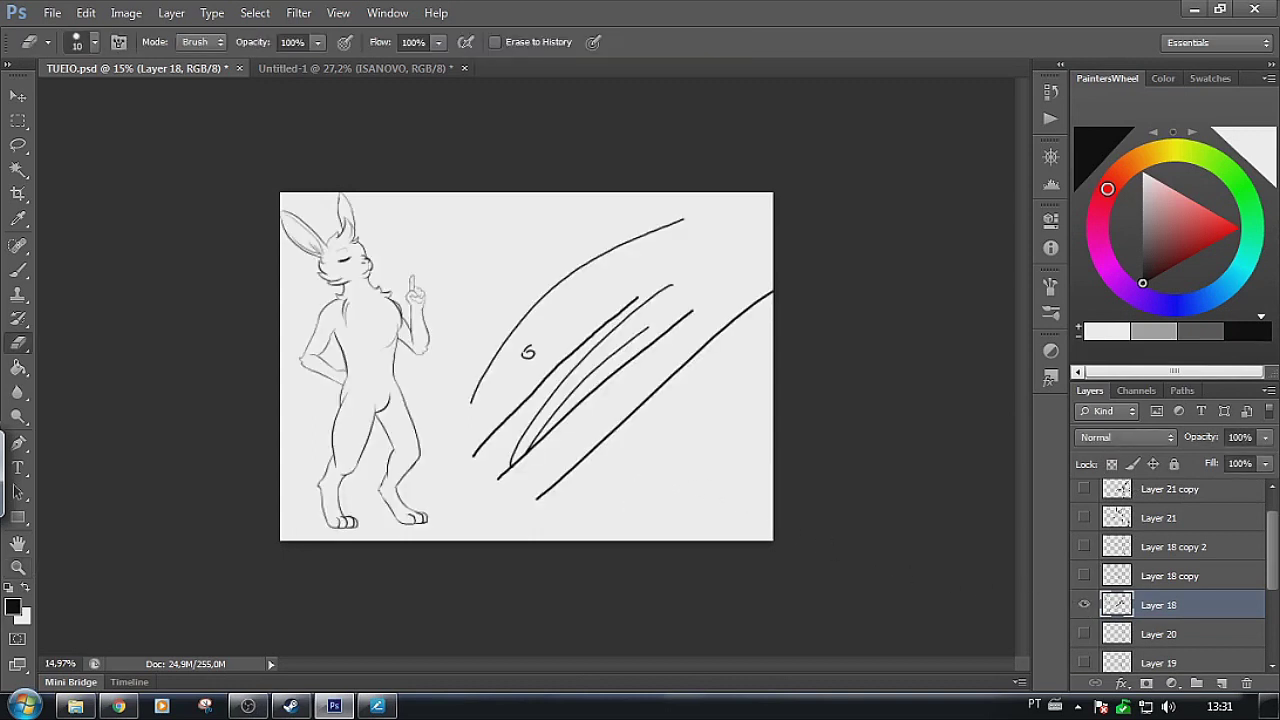
key(bracketright)
key(bracketright)
key(bracketright)
key(bracketright)
key(bracketright)
key(bracketright)
key(bracketright)
key(bracketright)
key(bracketright)
key(bracketright)
key(bracketright)
key(bracketright)
key(bracketright)
key(bracketright)
key(bracketright)
key(bracketright)
key(bracketright)
key(bracketright)
mouse_move(520, 519)
mouse_down()
mouse_move(534, 279)
mouse_move(664, 224)
mouse_up()
mouse_move(576, 481)
mouse_down()
mouse_move(802, 228)
mouse_move(625, 467)
mouse_move(693, 327)
mouse_move(825, 348)
mouse_up()
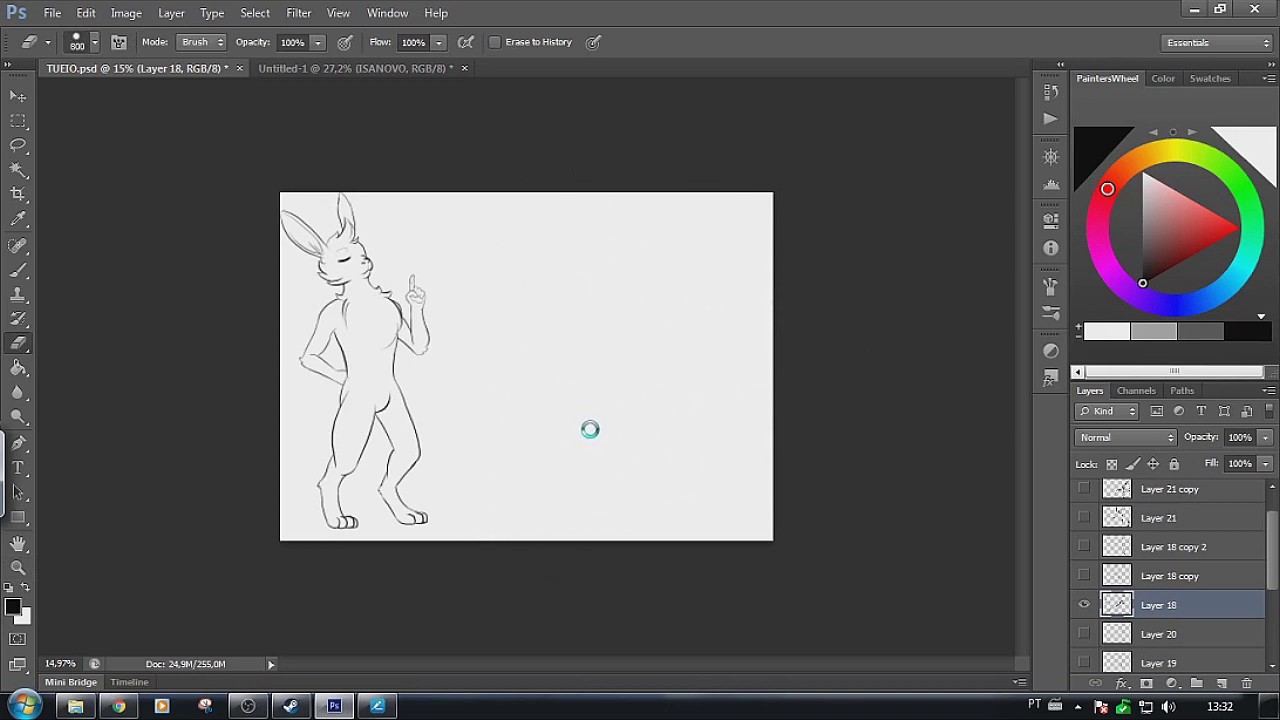
key(b)
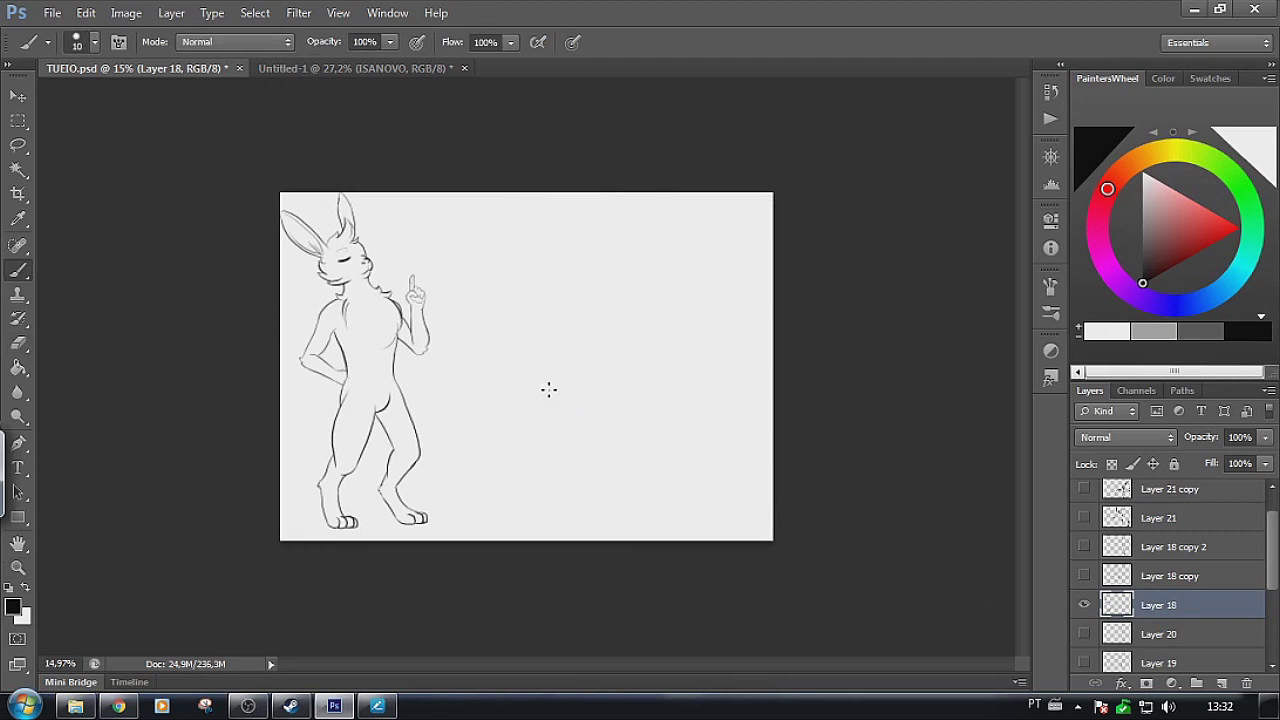